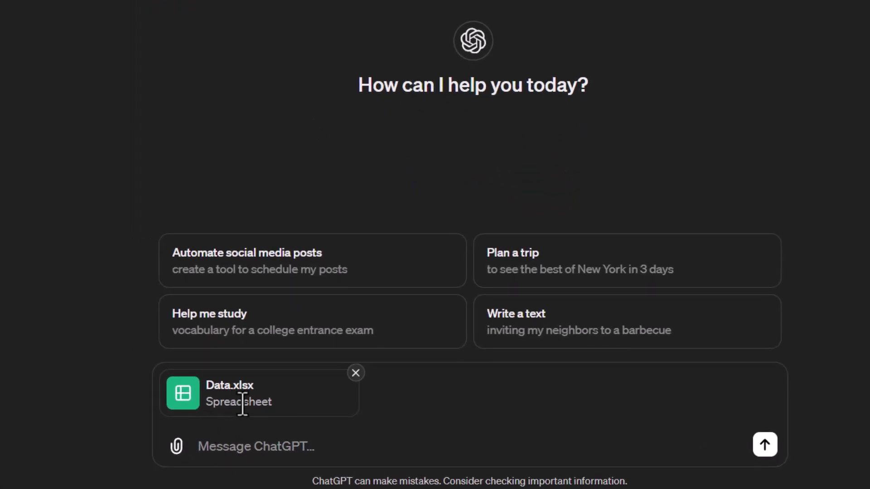
Ask ChatGPT to load Data.xlsx and list its eleven fields, Order ID through Product Name
type("Load")
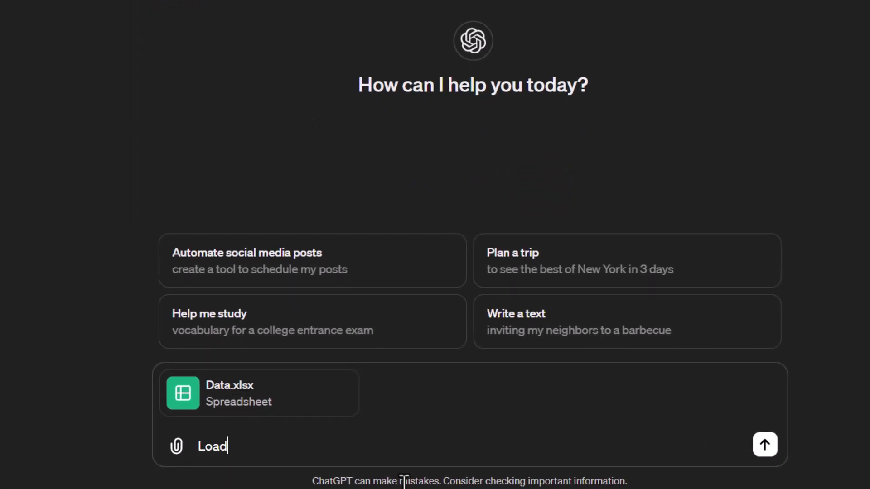
type(" the file an")
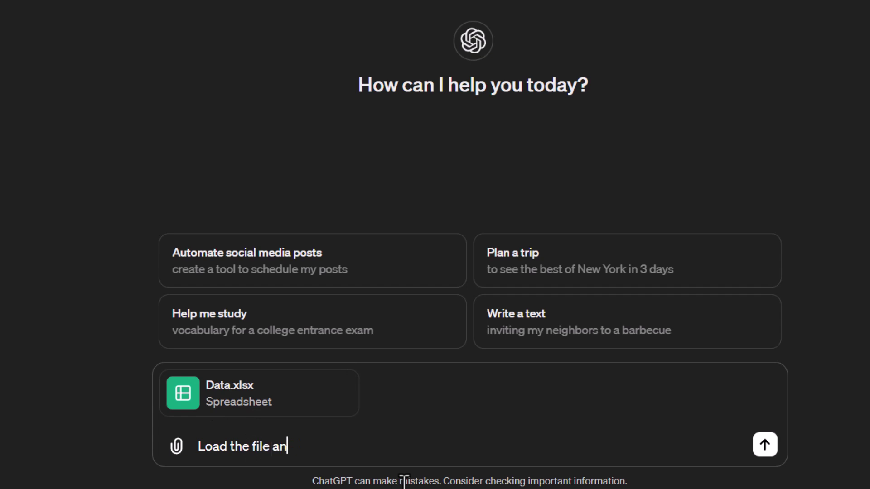
type("d list the fi")
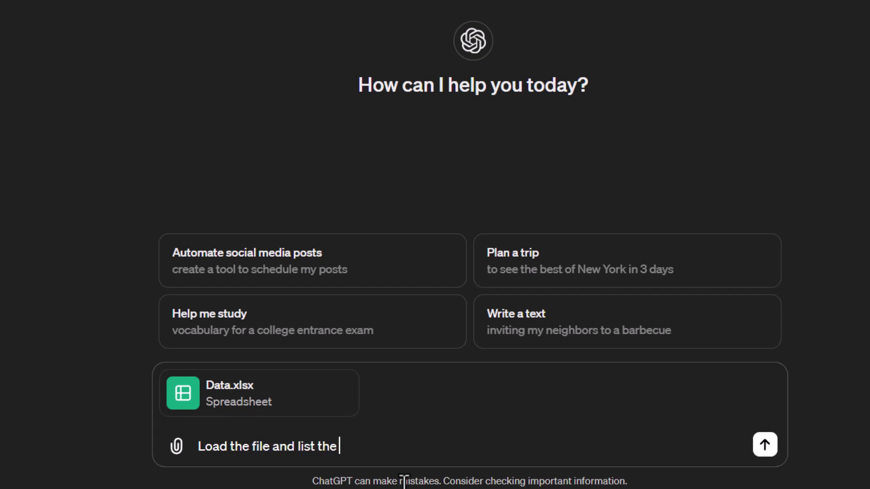
type("elds")
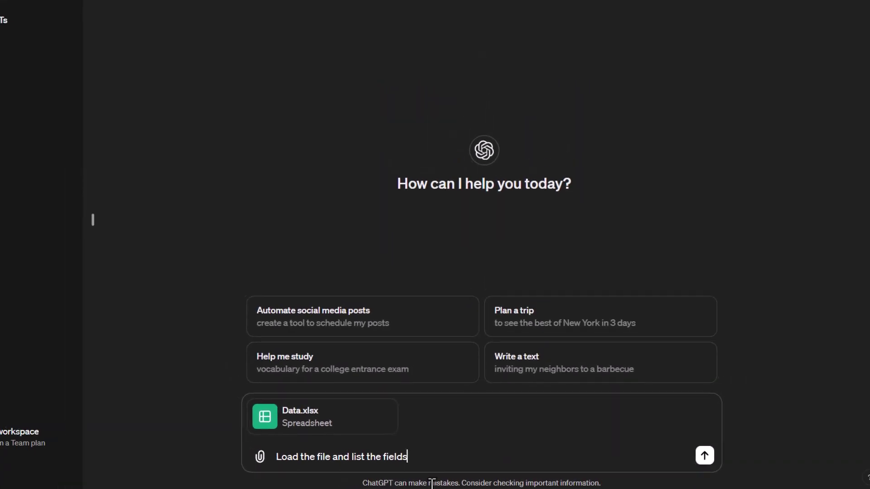
key("Return")
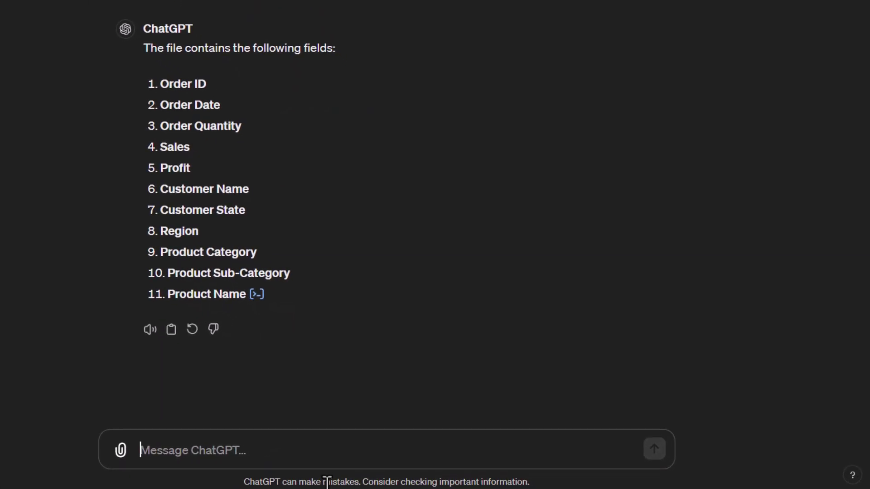
Request a column graph of total Sales for the Central, East, South and West regions
type("Create a")
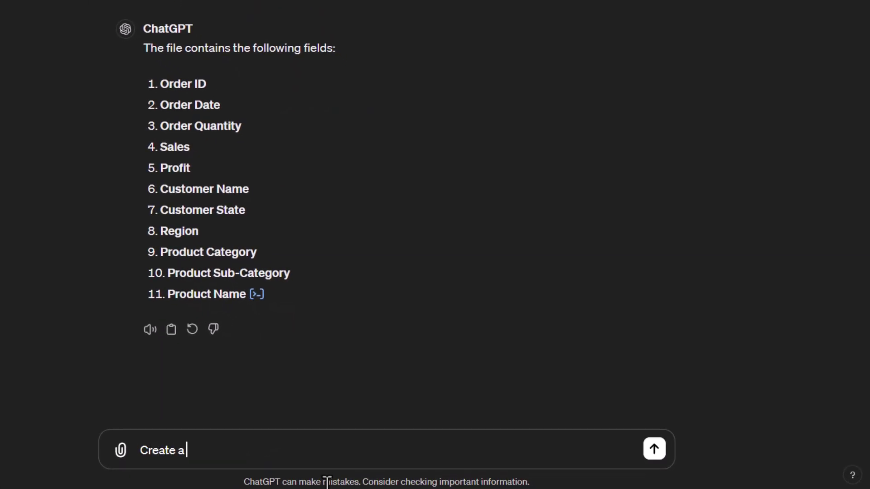
type(" column graph")
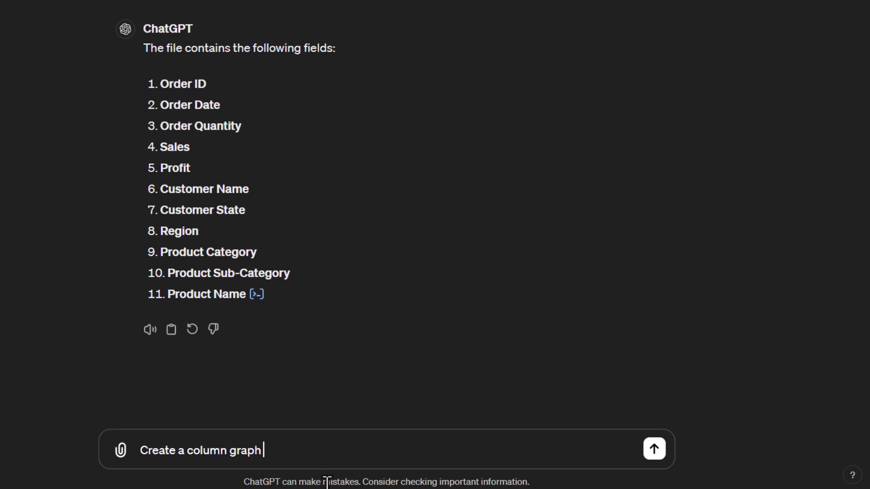
type(" total Sales by Re")
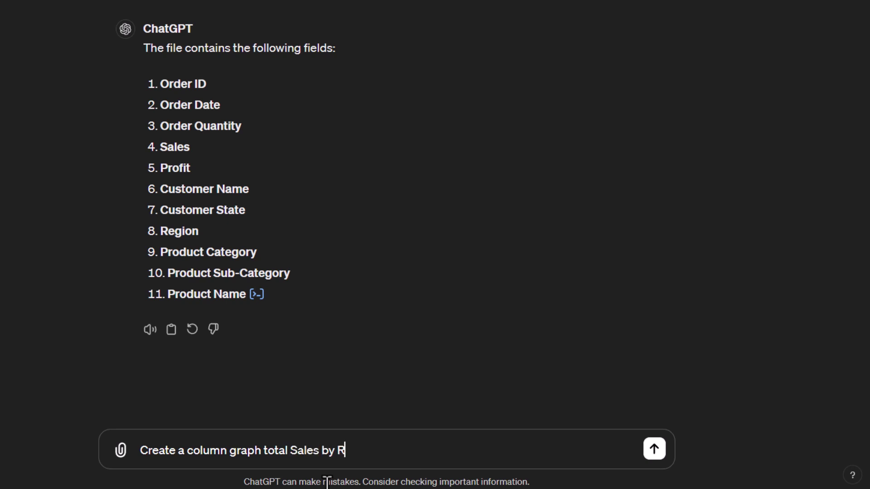
type("gion")
key("Return")
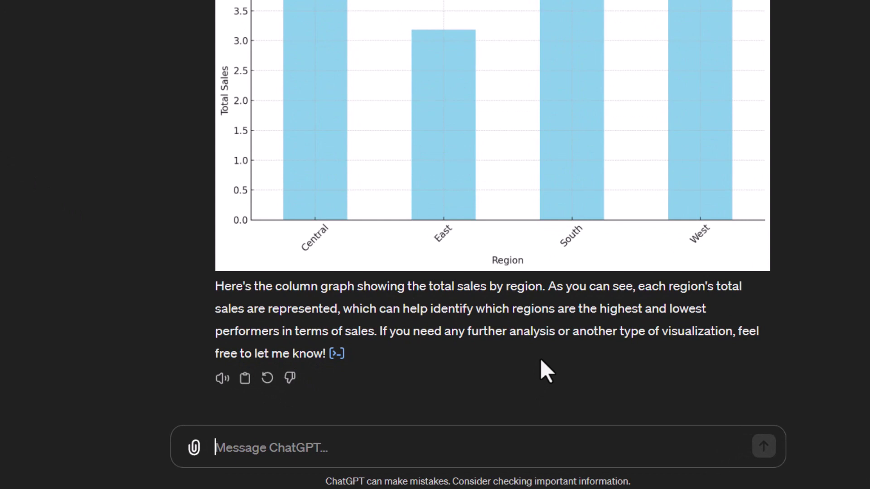
Add data labels so each region column shows its total, e.g. South 4,131,981
type("Add dat")
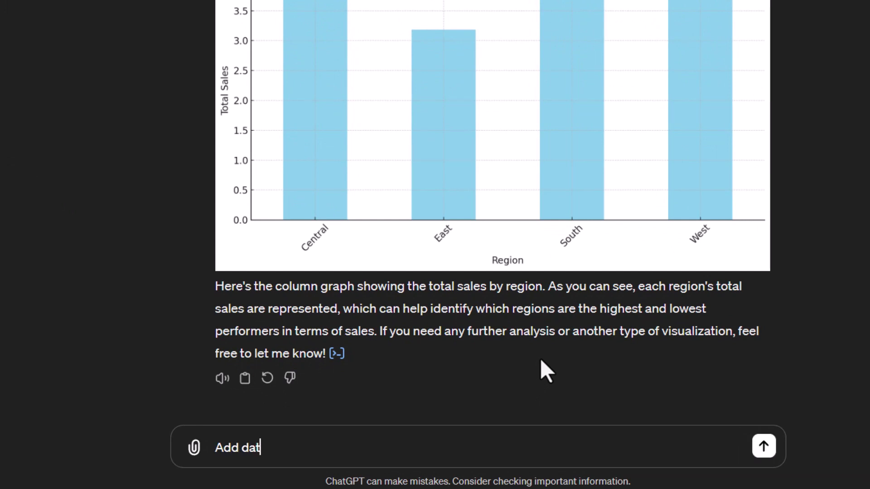
type("a labels to ")
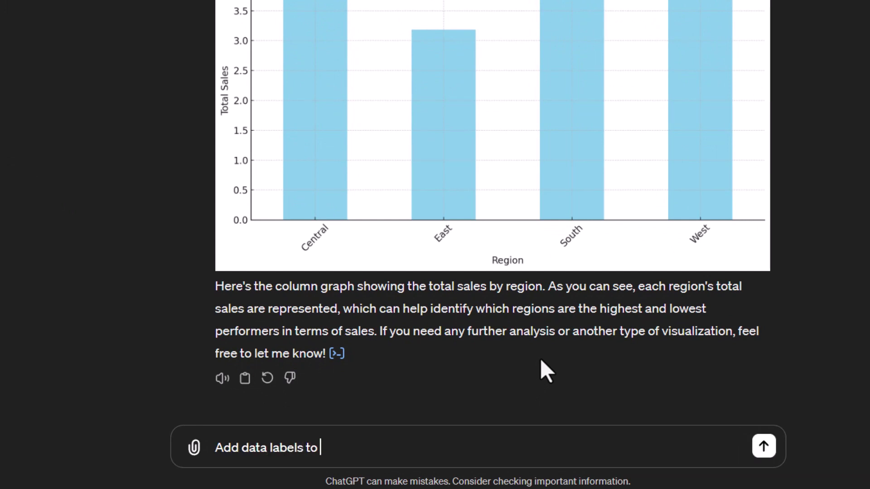
type("the graph")
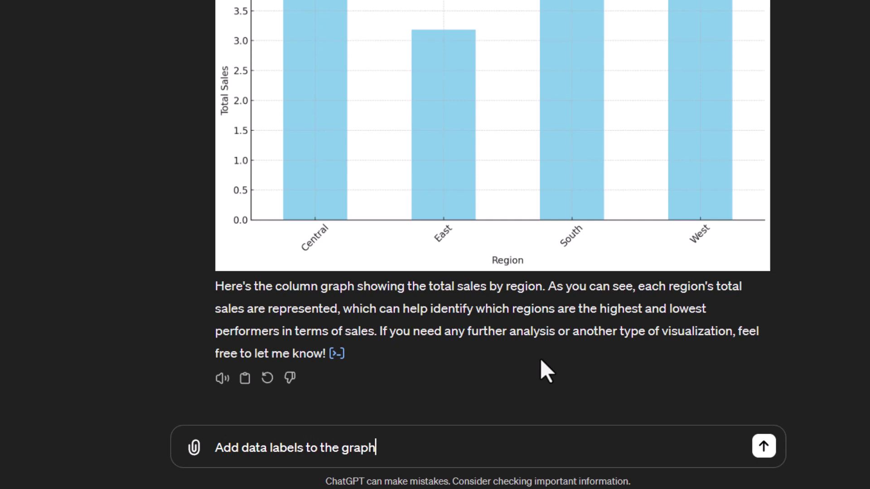
key("Return")
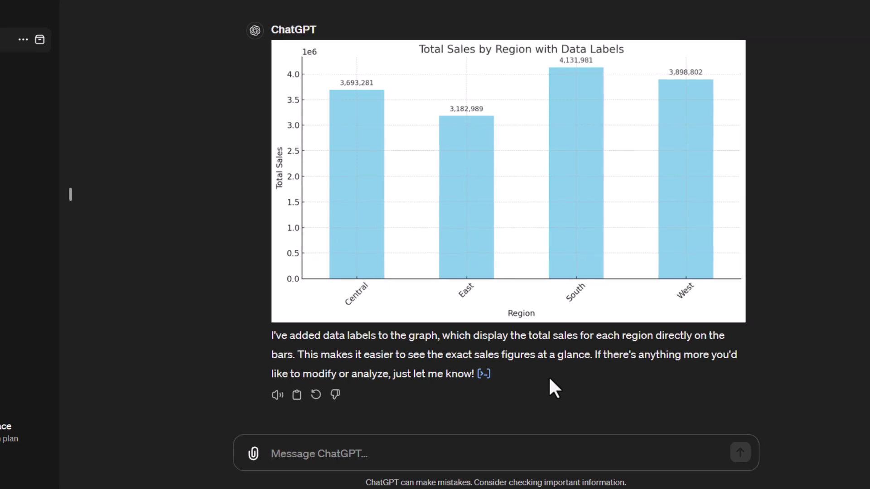
Stack each region's column by Product Category: Furniture, Office Supplies and Technology legend
type("Add")
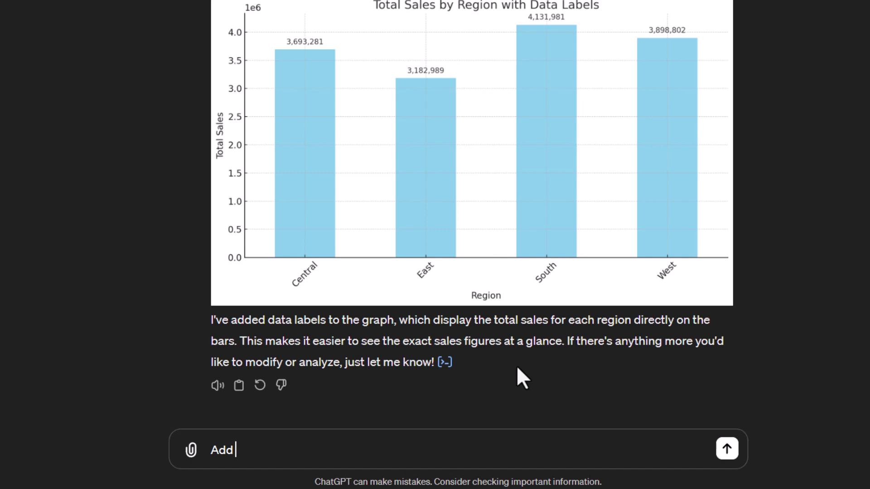
type(" Product Catego")
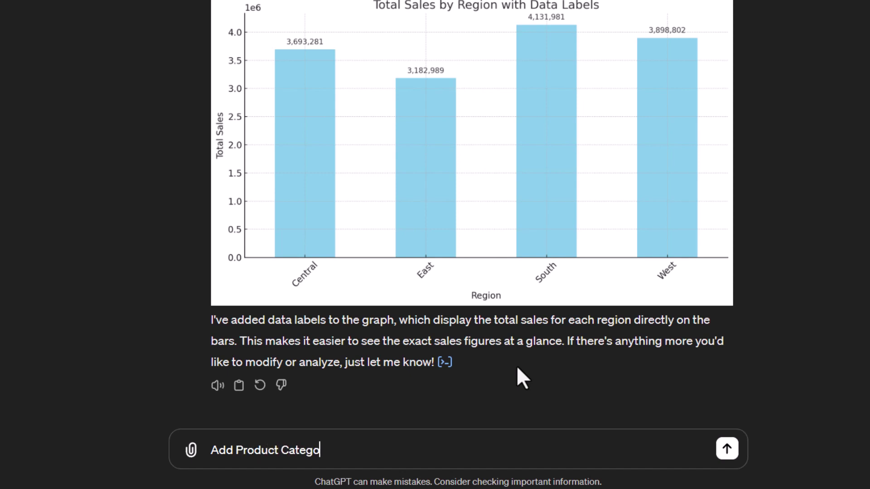
type("ry as a legend to the")
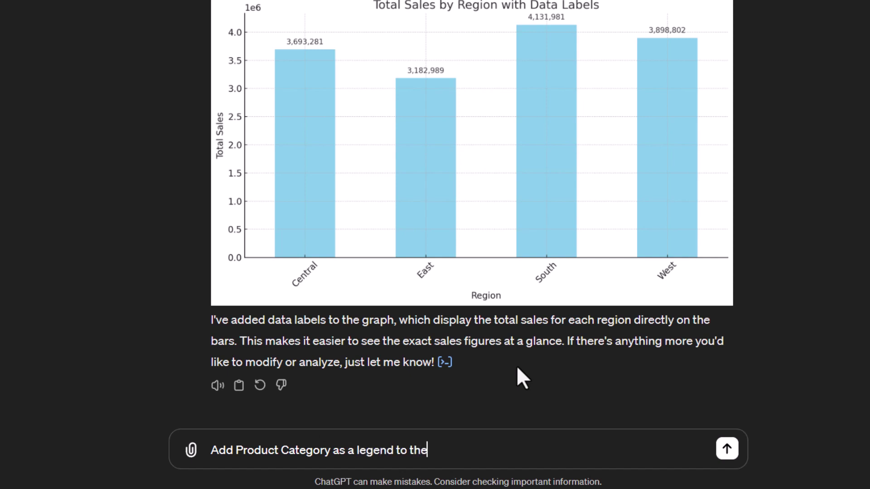
type(" graph")
key("Return")
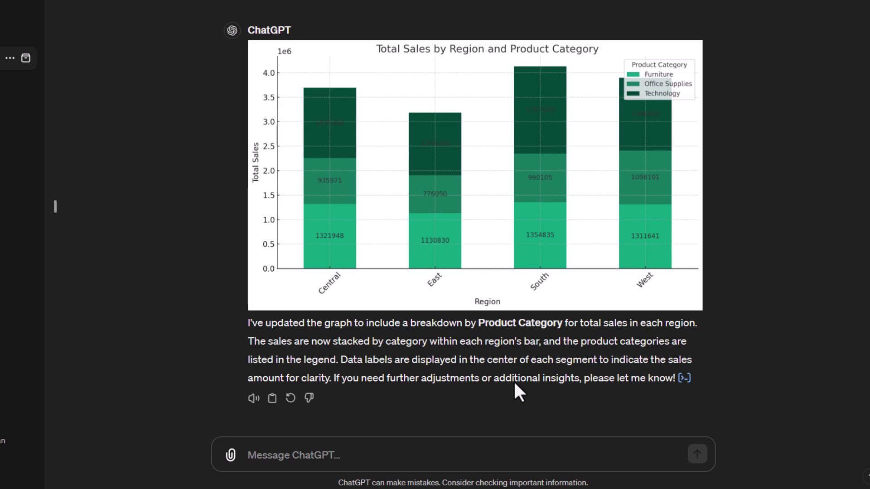
Recolour the legend: Furniture light blue, Office Supplies orange, Technology light green
type("Change the ")
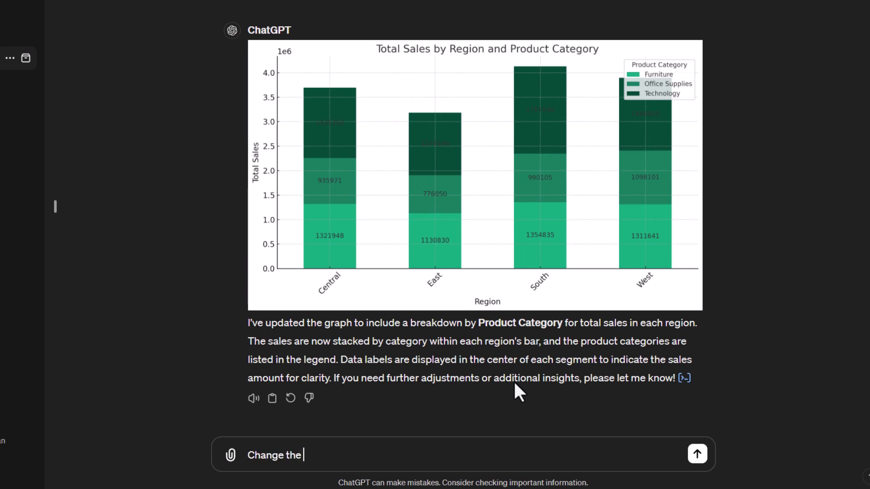
type("colors of the legend.  ")
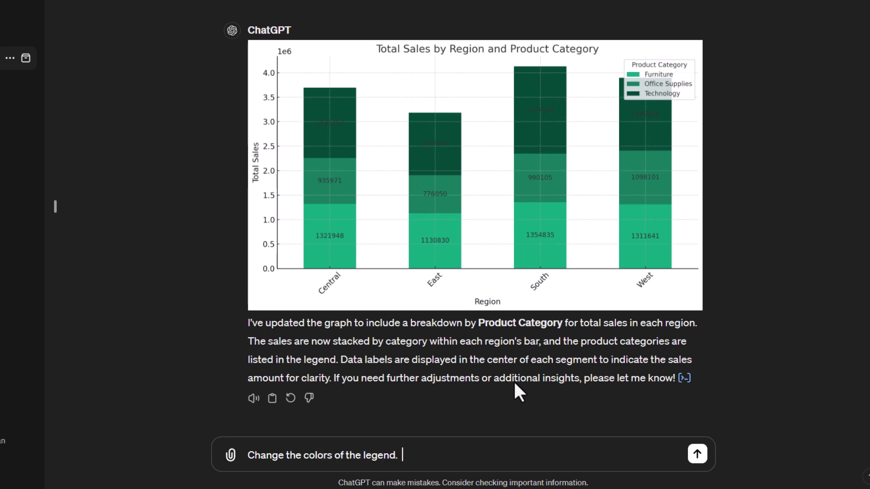
type("Light blue, O")
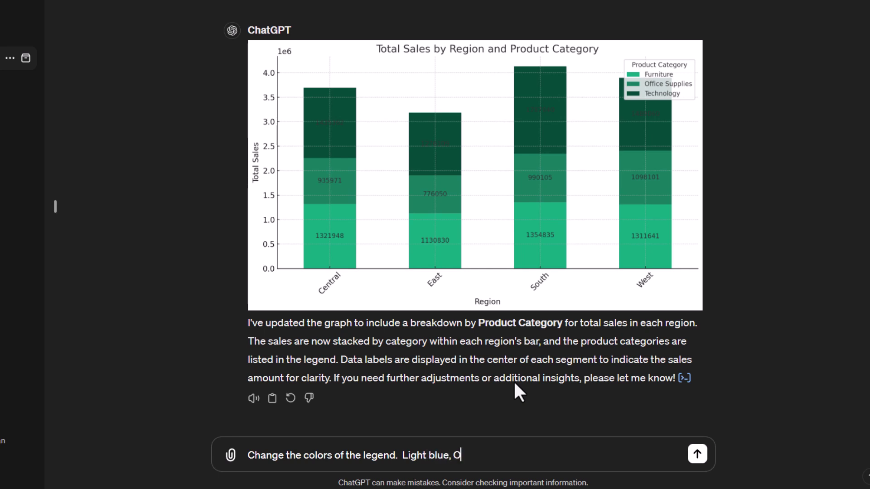
type("range and light gr")
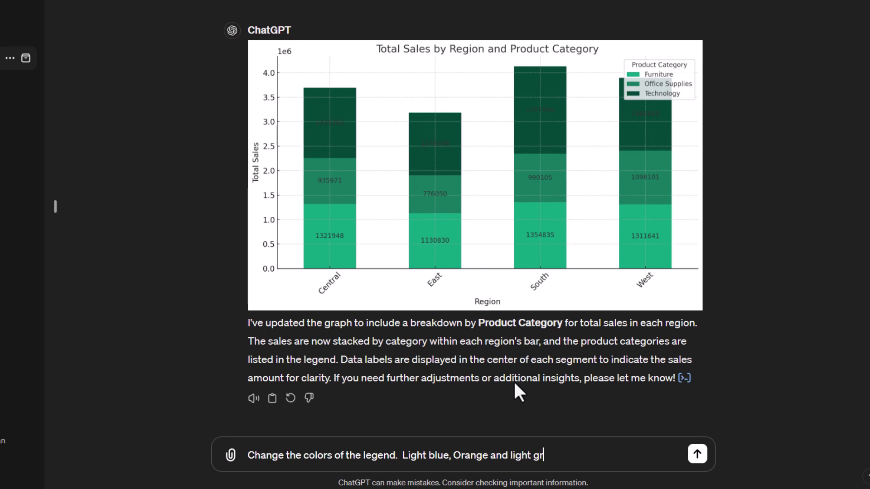
type("een")
key("Return")
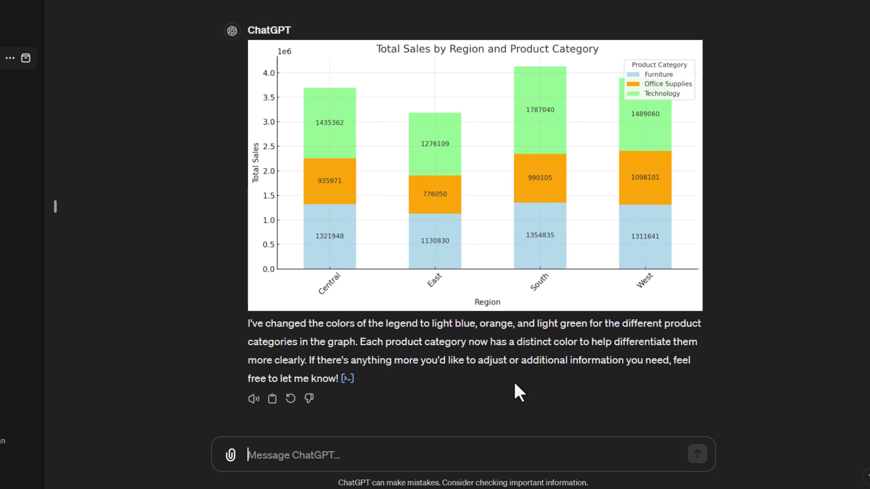
type("Expor")
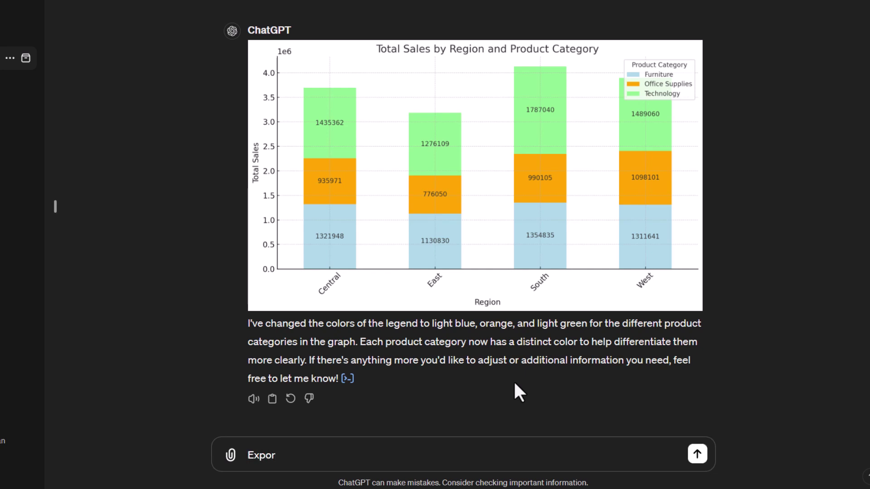
type("t the graph as an")
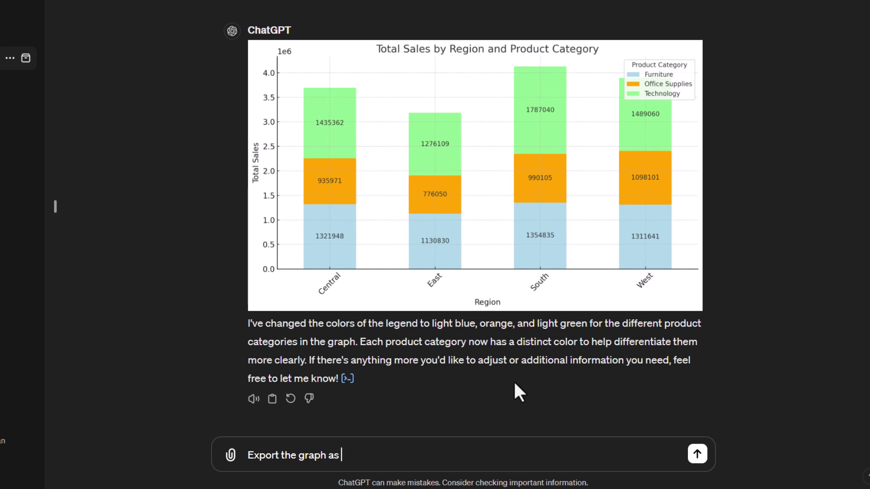
type(" image")
Send the export request to get a download link for the stacked chart image
key("Return")
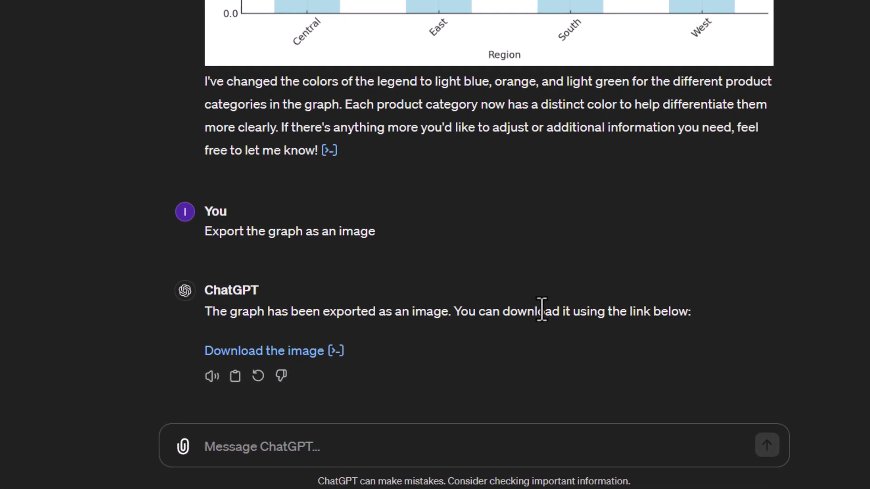
Request a line graph of monthly Sales from January 2019 through 2022
type("Create a lin")
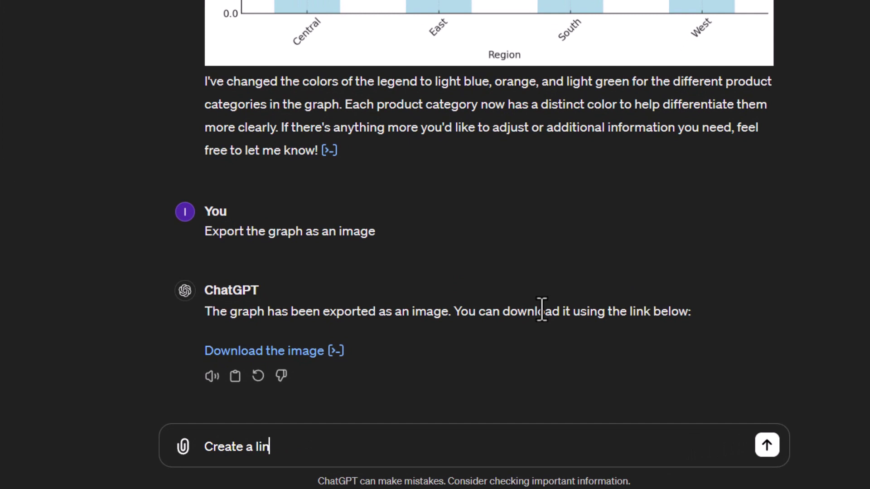
type("e graph dis")
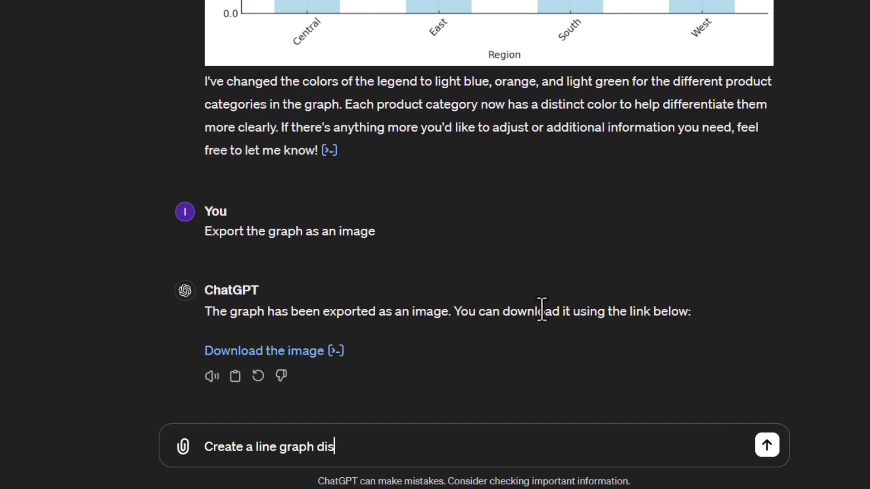
type("play the Sal")
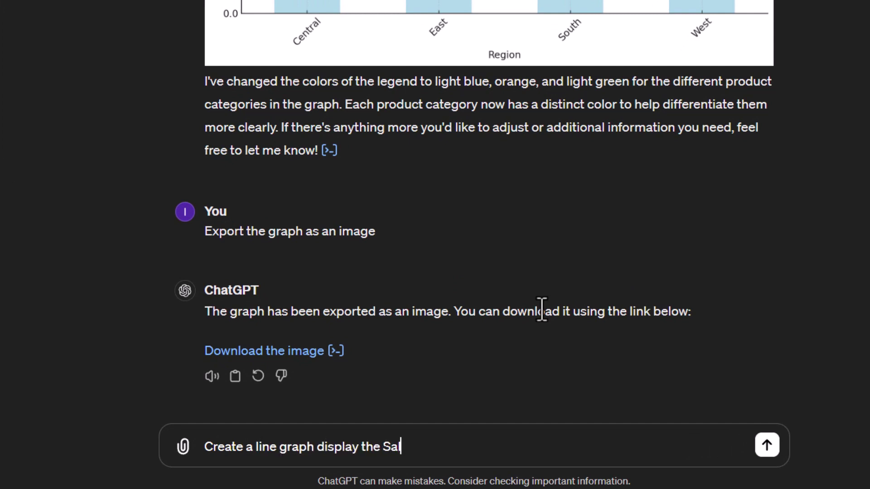
type("es by Year a")
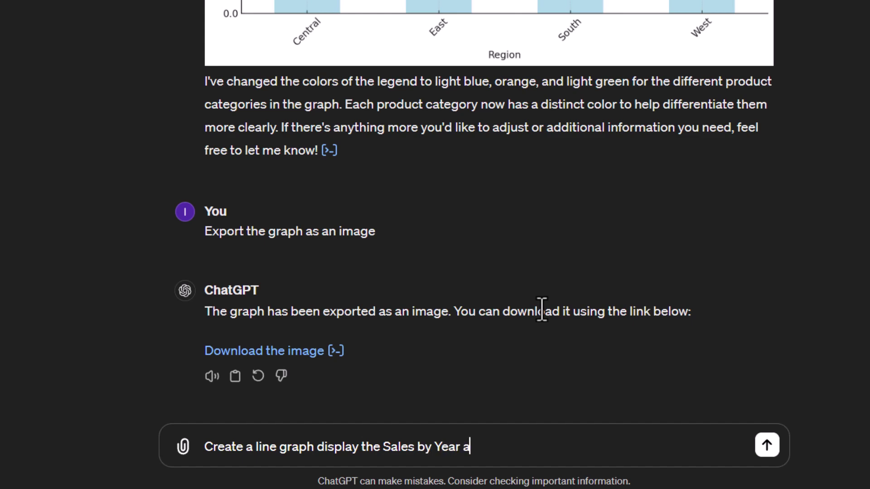
type("nd Month")
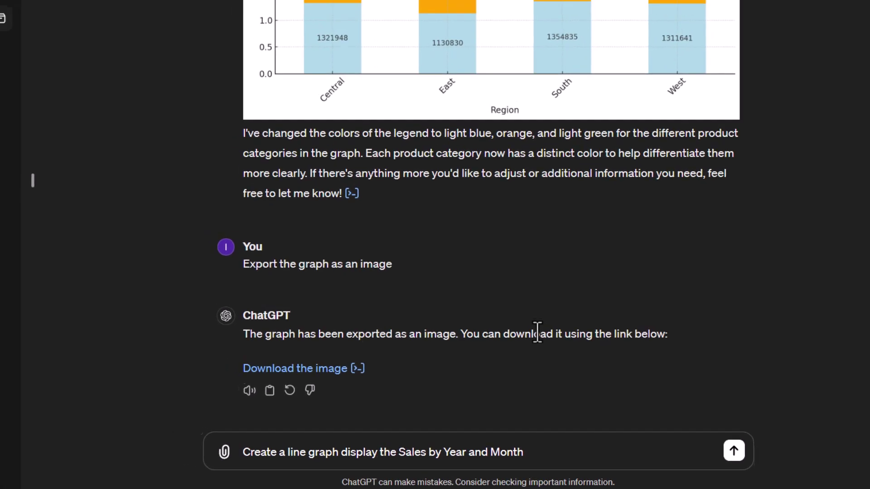
key("Return")
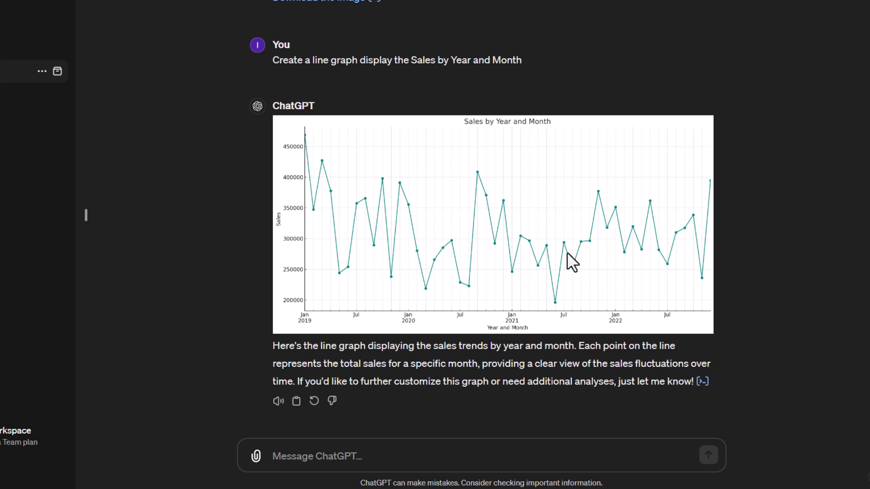
Ask for a 6-month sales forecast added to the line graph, through 2023-07
type("Add a f")
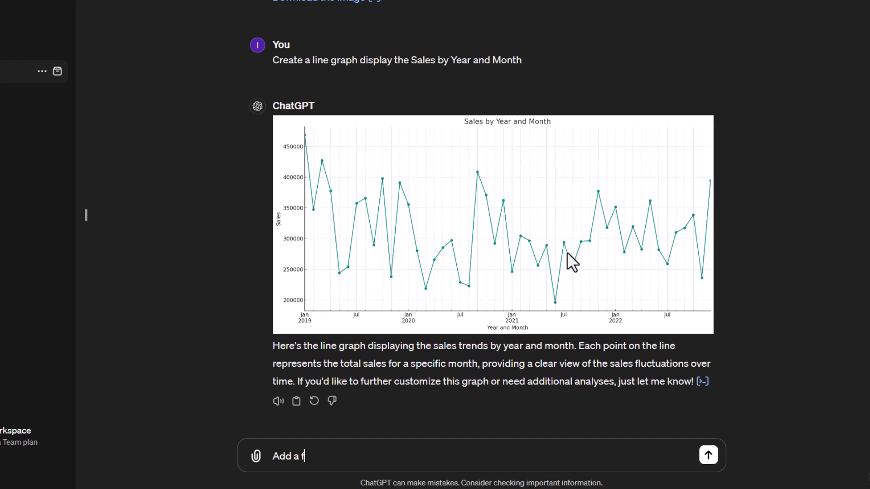
type("orecast for ther")
key("BackSpace")
type("ne")
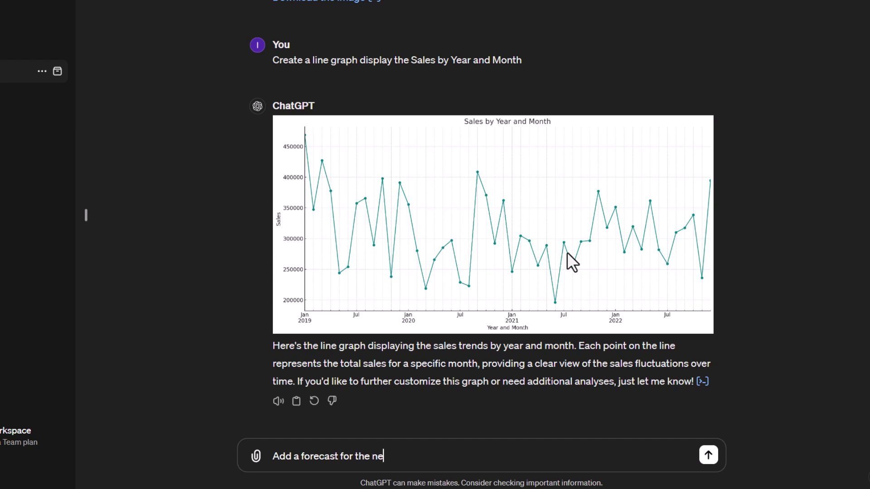
type("xt 6 months to the graph")
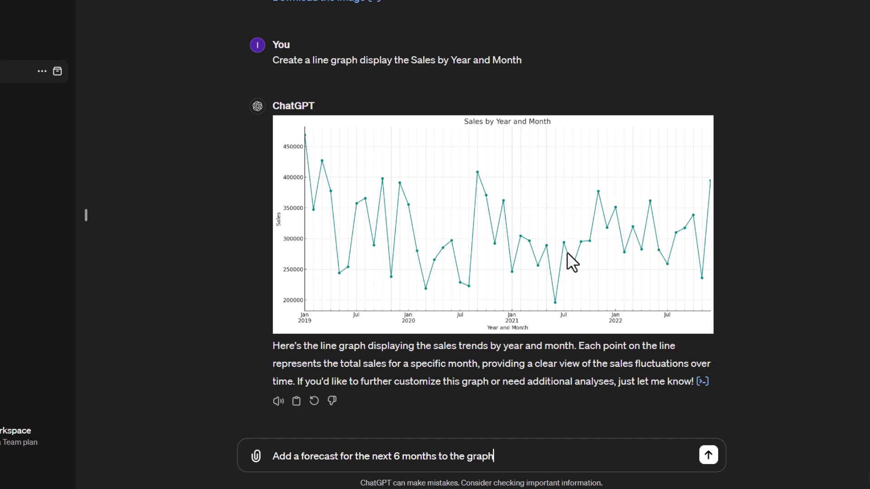
key("Return")
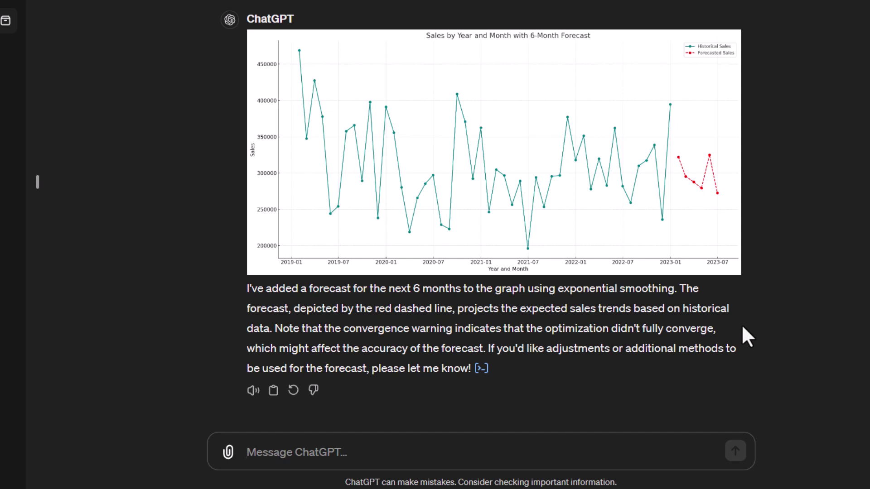
Request a pie graph of Sales share by Product Category: Technology, Furniture, Office Supplies
type("Cr")
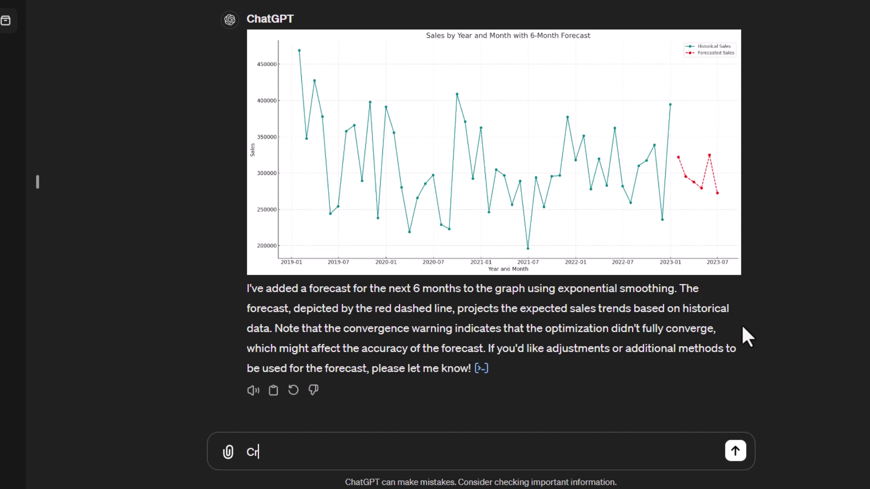
type("eate a pir")
key("BackSpace")
type("e graph ")
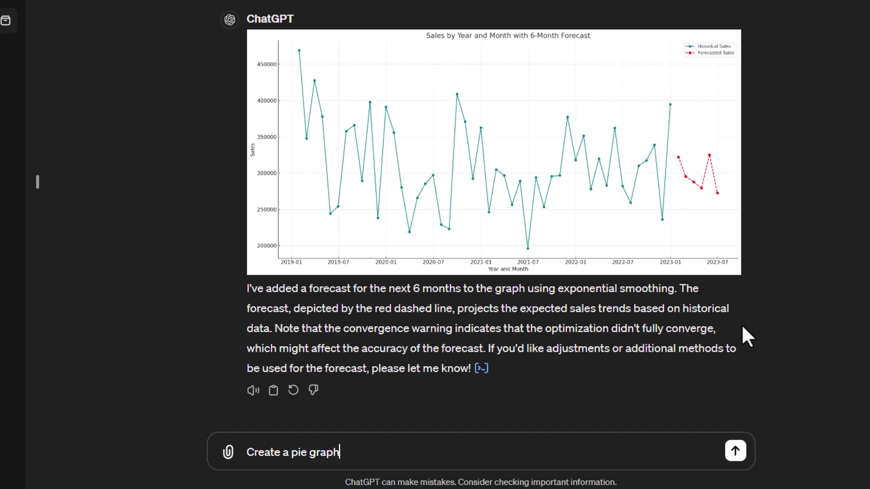
type("displaty")
key("BackSpace")
key("BackSpace")
type("y the ")
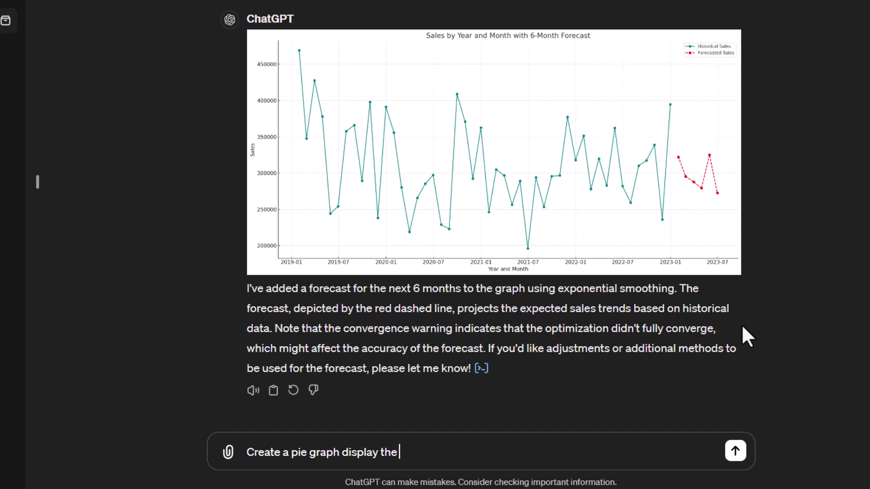
type("total Sales")
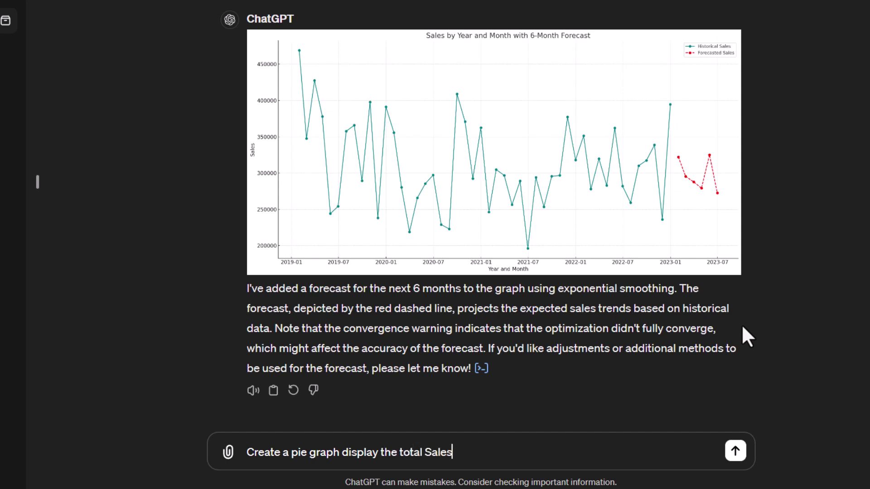
type(" by Product Category ")
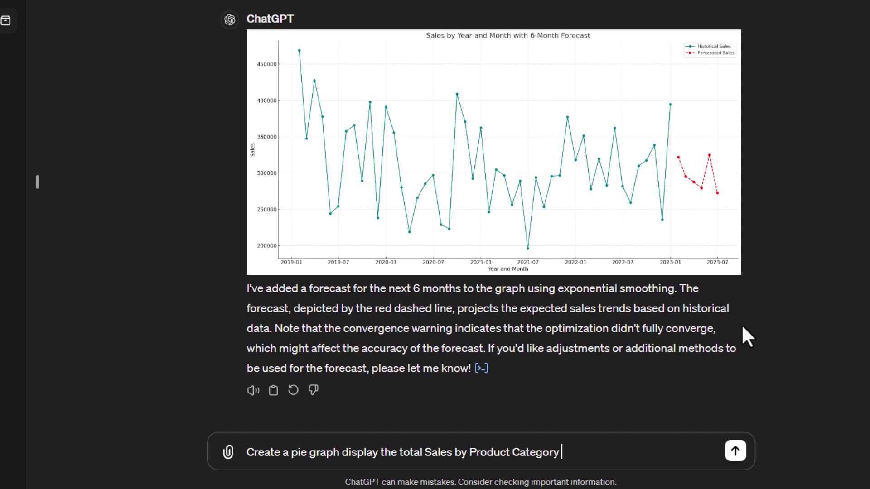
type("as a percentage")
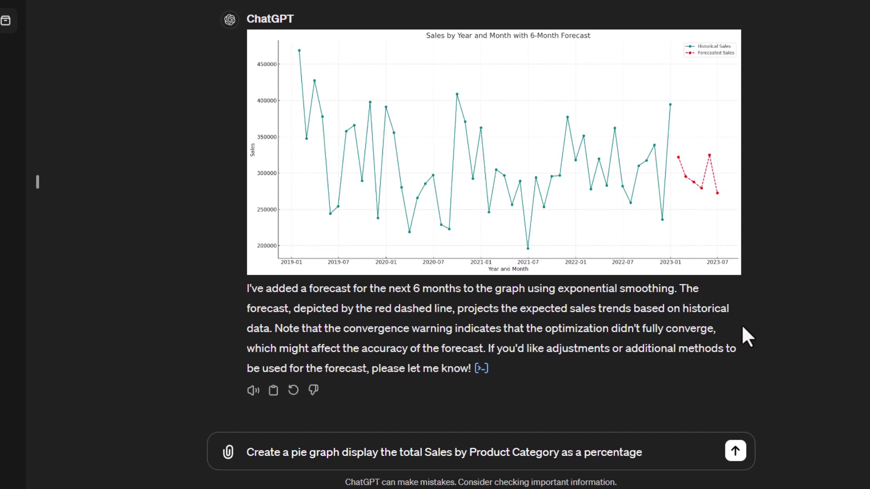
key("Return")
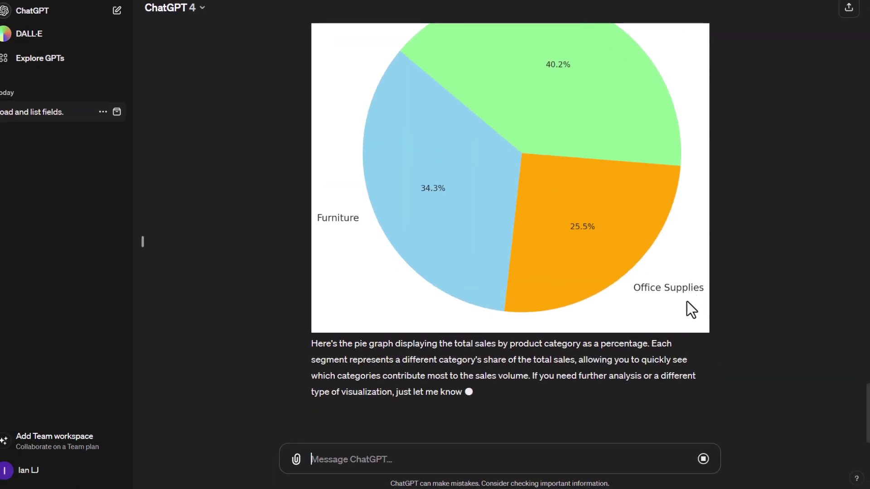
scroll(594, 323, "up", 3)
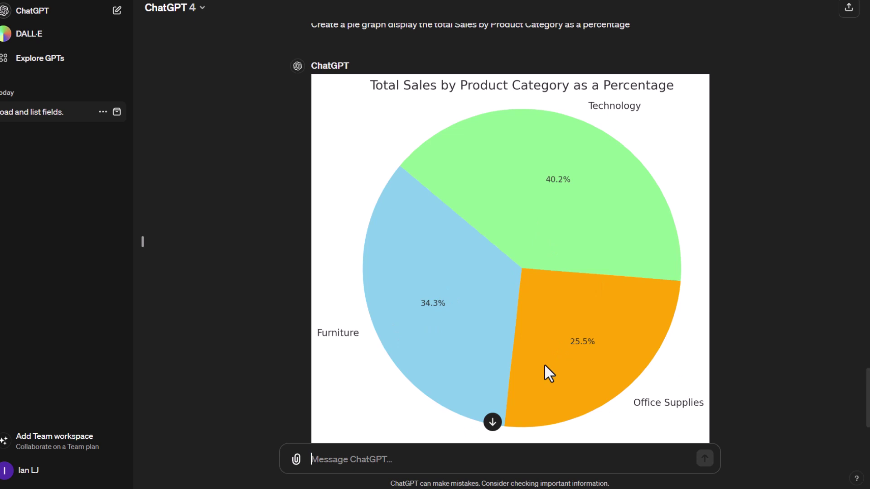
scroll(545, 365, "down", 3)
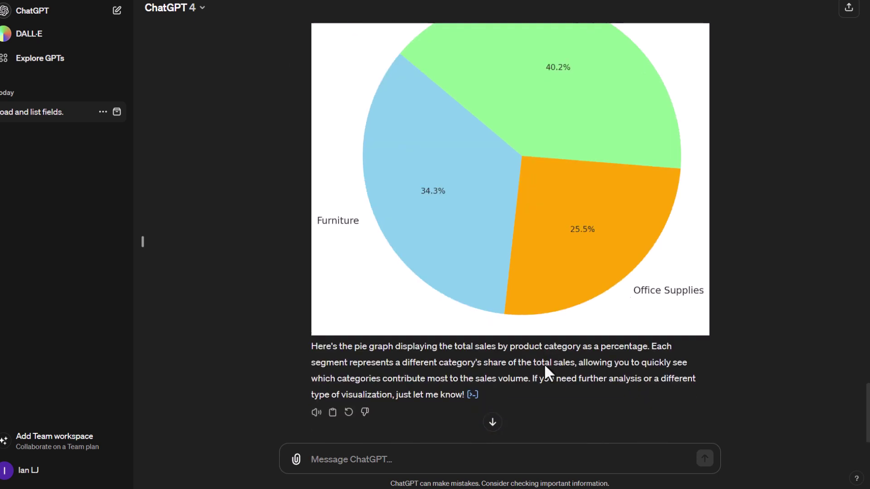